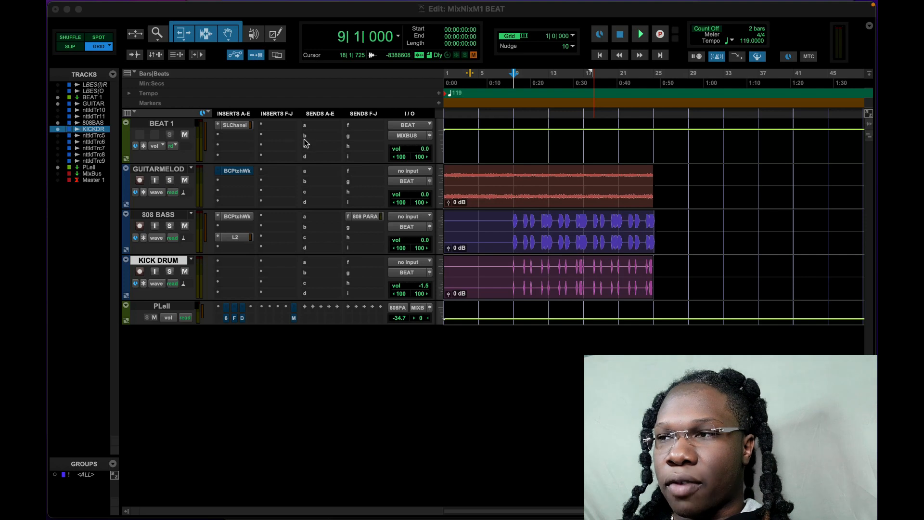
Bypass the BCPtchWk and L2 inserts on the 808 BASS track.
click(237, 217)
right_click(237, 216)
click(243, 217)
right_click(232, 238)
click(240, 239)
click(325, 90)
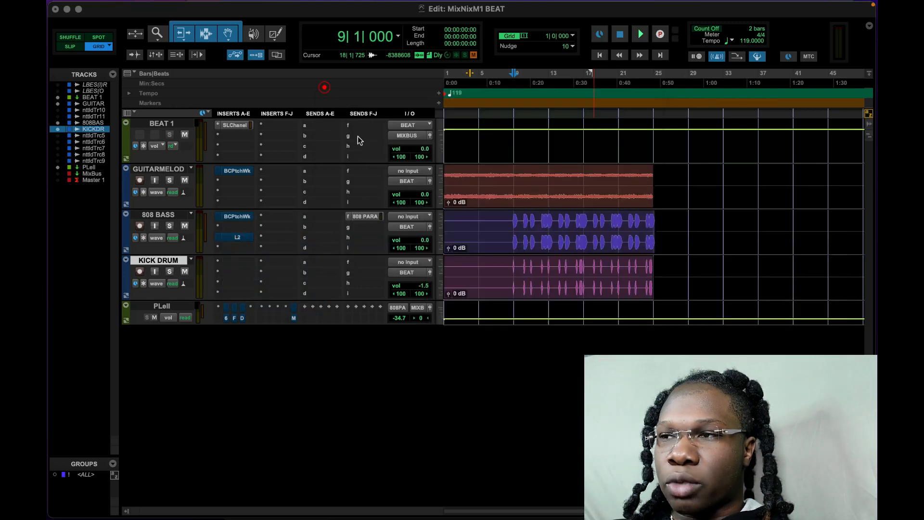
Review the SSLChannel plug-in settings on the BEAT 1 track, keeping the inserts column uncovered, and close the plug-in window.
click(241, 125)
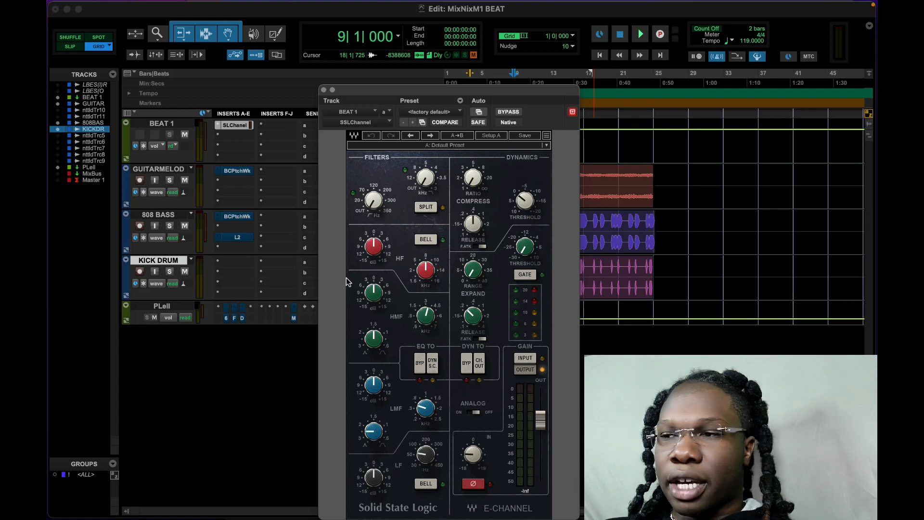
drag(423, 86, 658, 89)
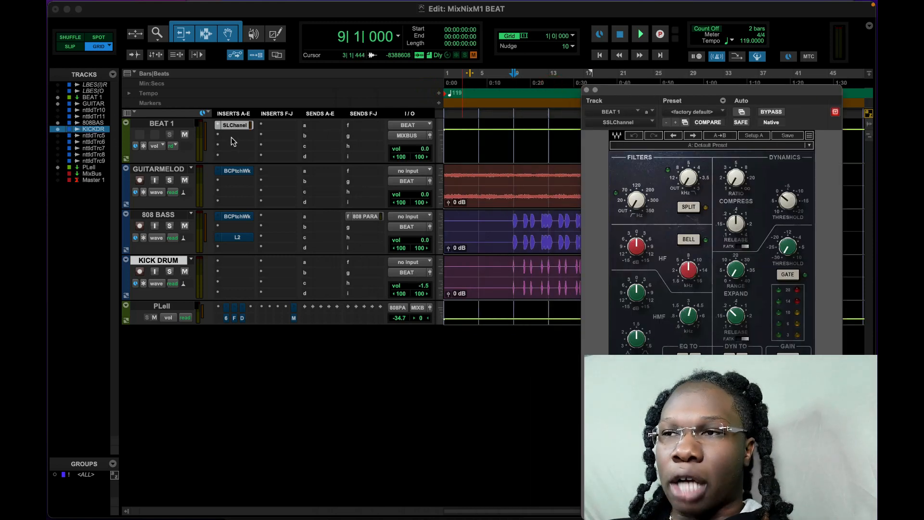
drag(622, 91, 607, 91)
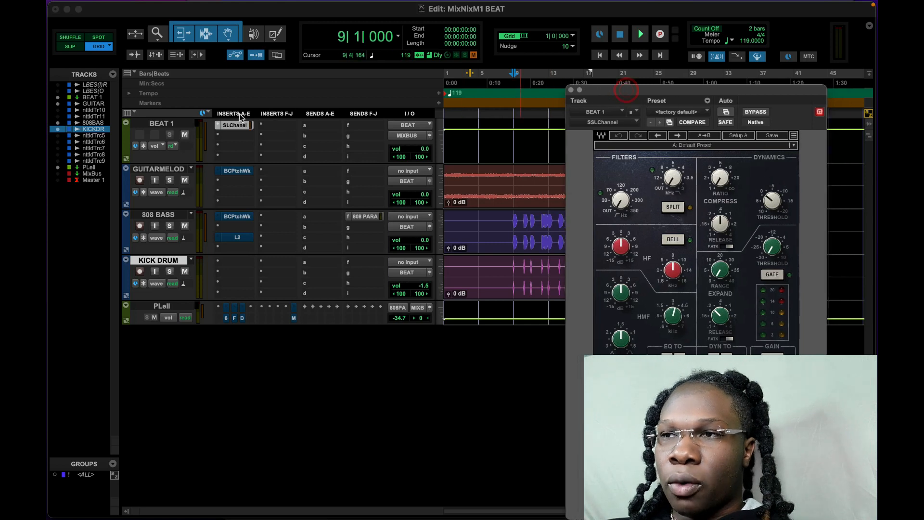
drag(694, 94, 650, 65)
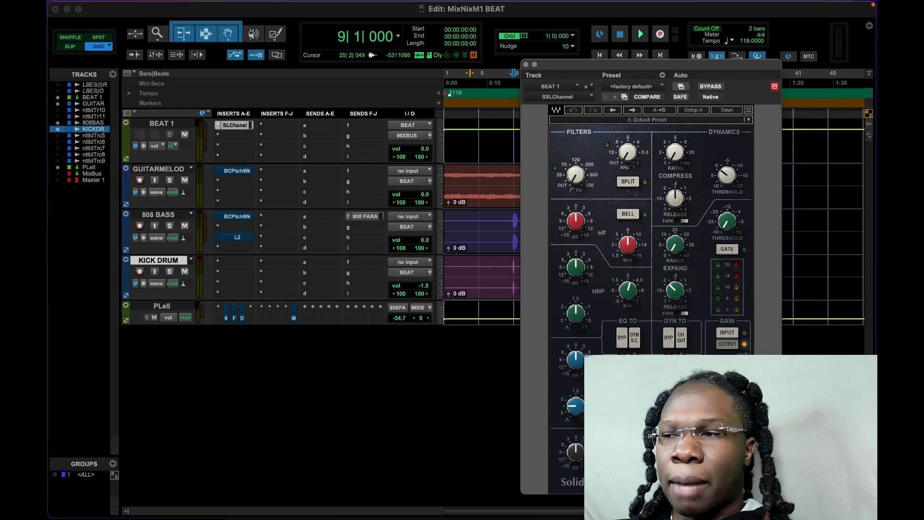
click(525, 65)
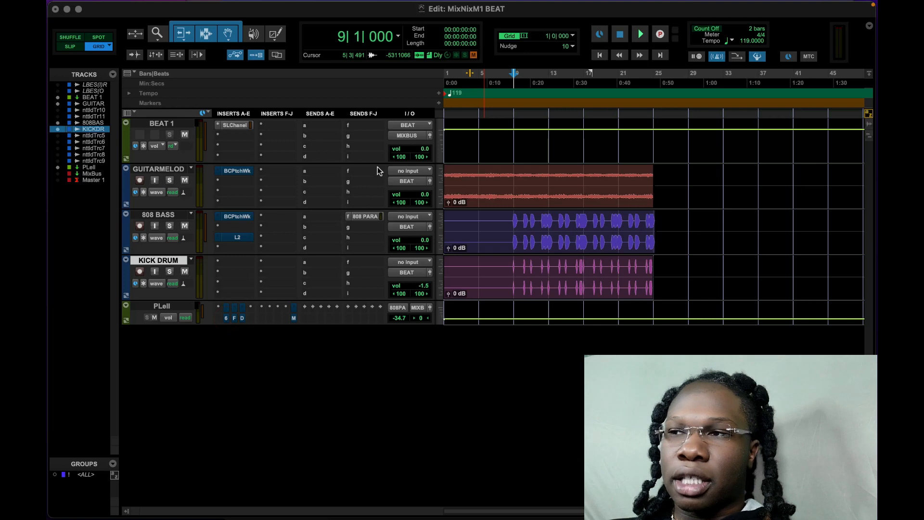
Play the beat from bar 5 to hear it with the 808 BASS inserts bypassed, and stop playback.
click(481, 75)
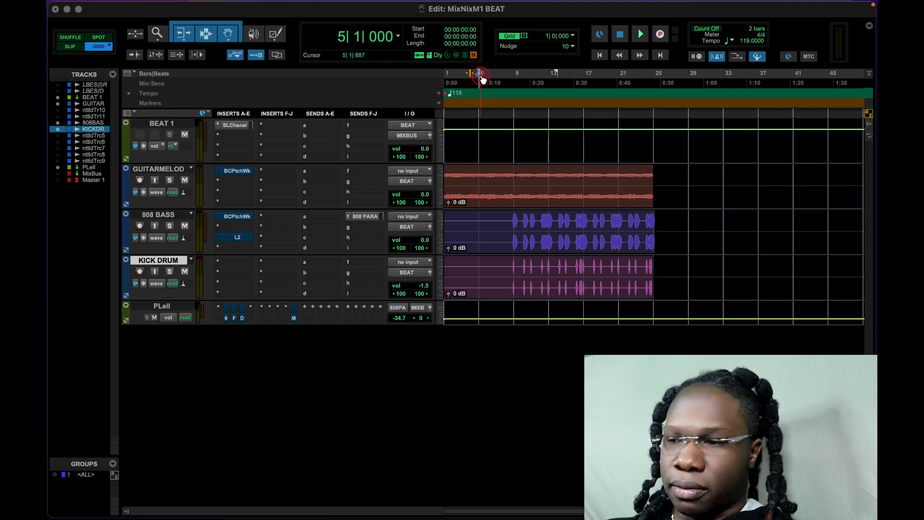
key(space)
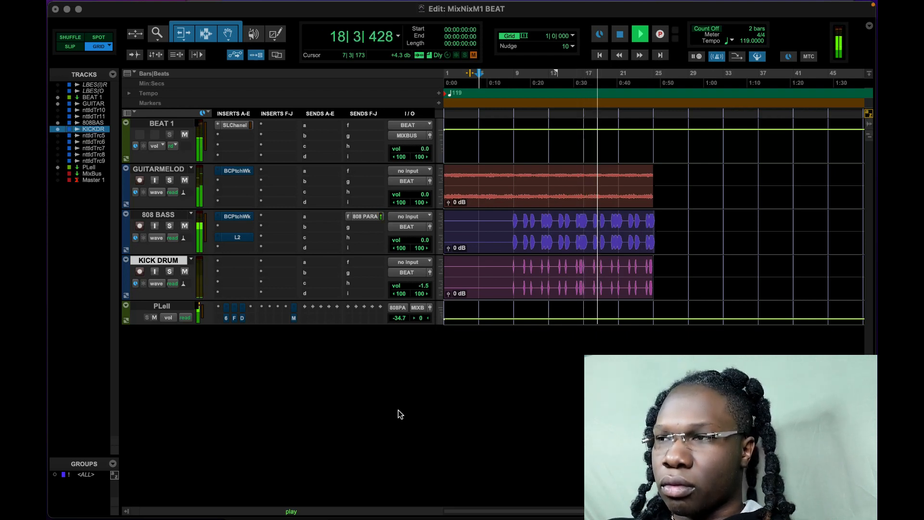
key(space)
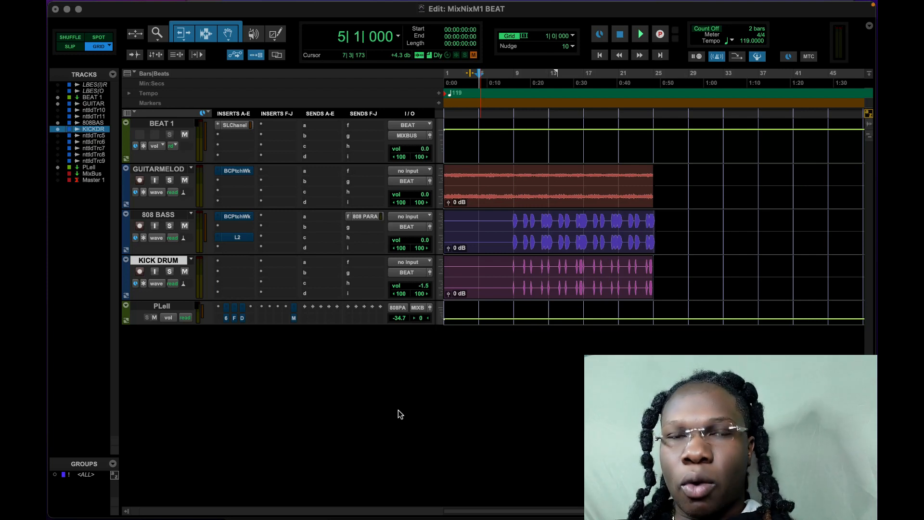
Take the L2 limiter on the 808 BASS track out of bypass and lower the track's volume to -4.0 dB.
click(236, 238)
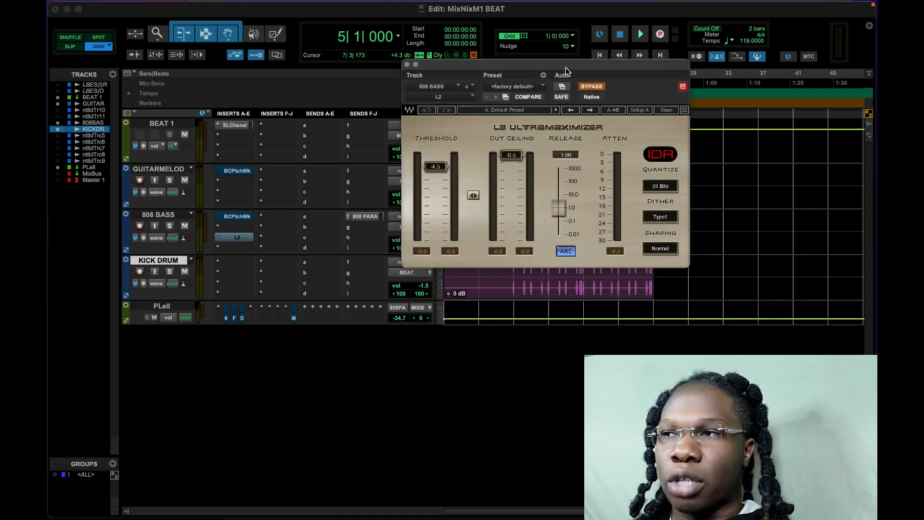
drag(561, 63, 571, 103)
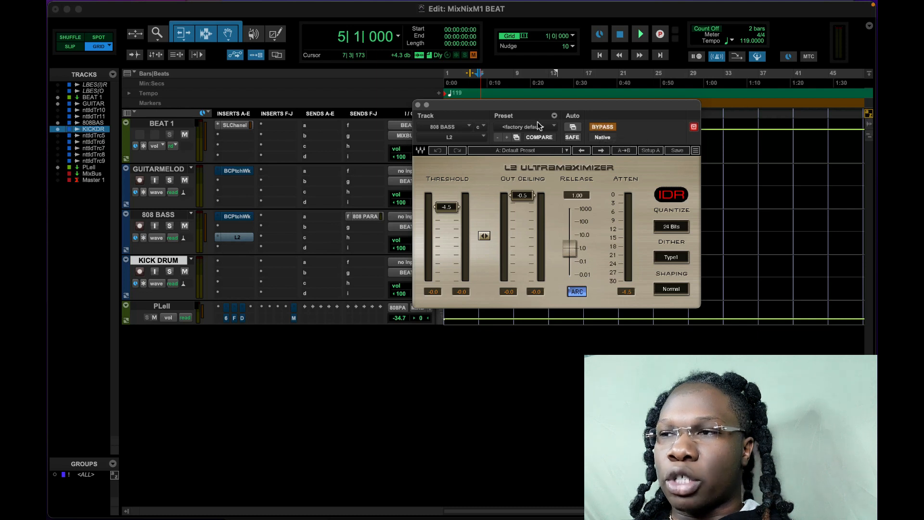
drag(499, 103, 645, 197)
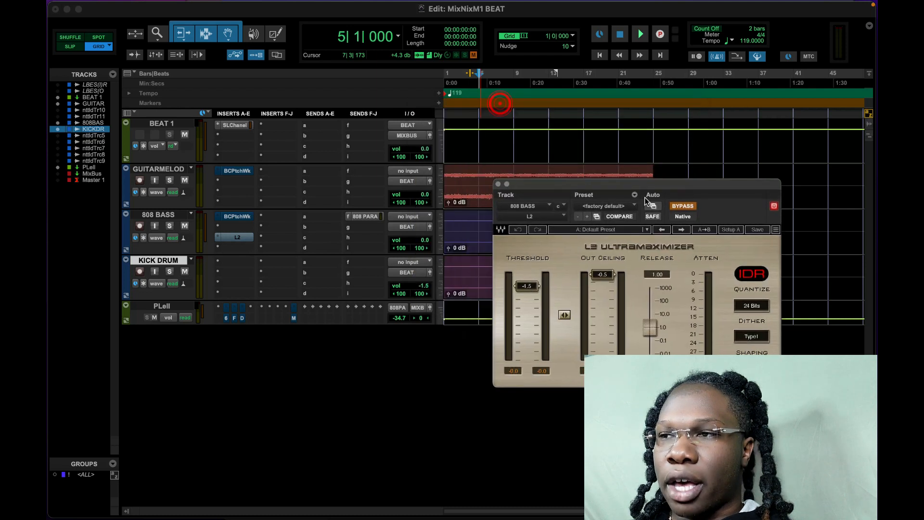
click(682, 205)
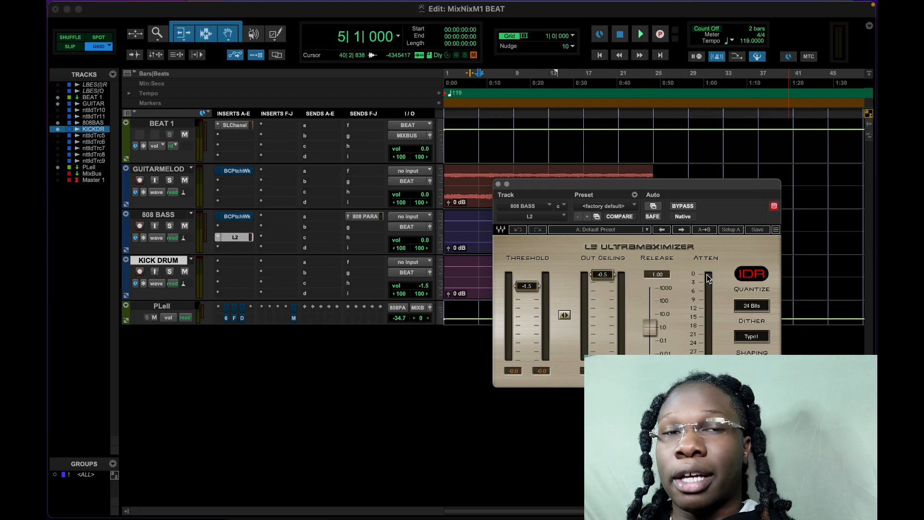
drag(493, 186, 569, 187)
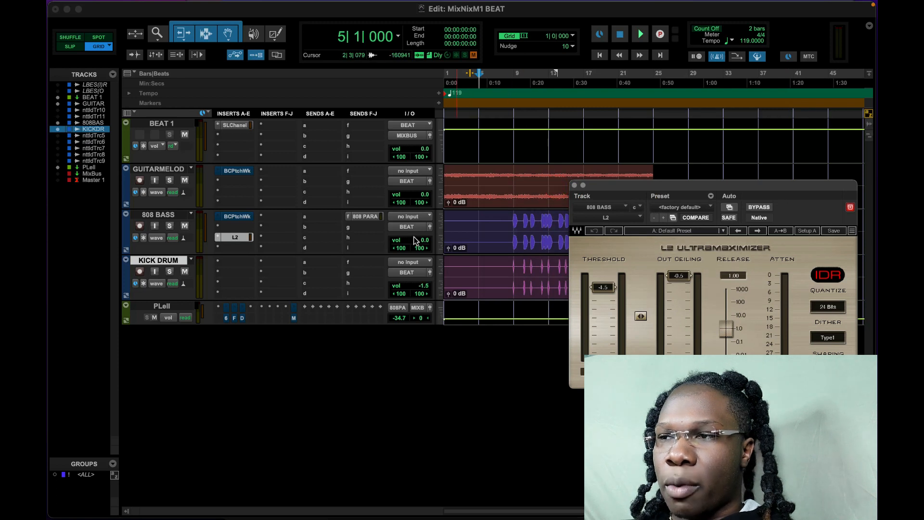
drag(414, 237, 415, 244)
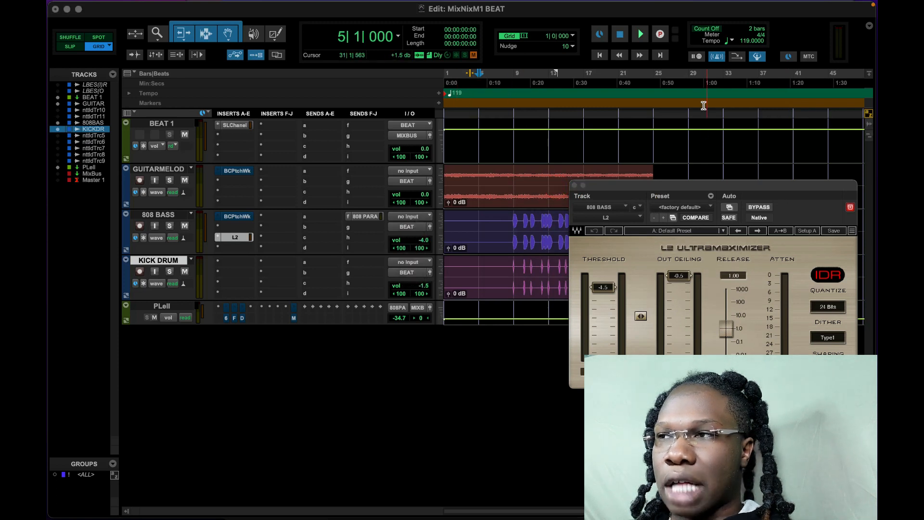
Play from bar 9 to hear the 808 limiter, mute the KICK DRUM track during playback, and stop.
click(514, 74)
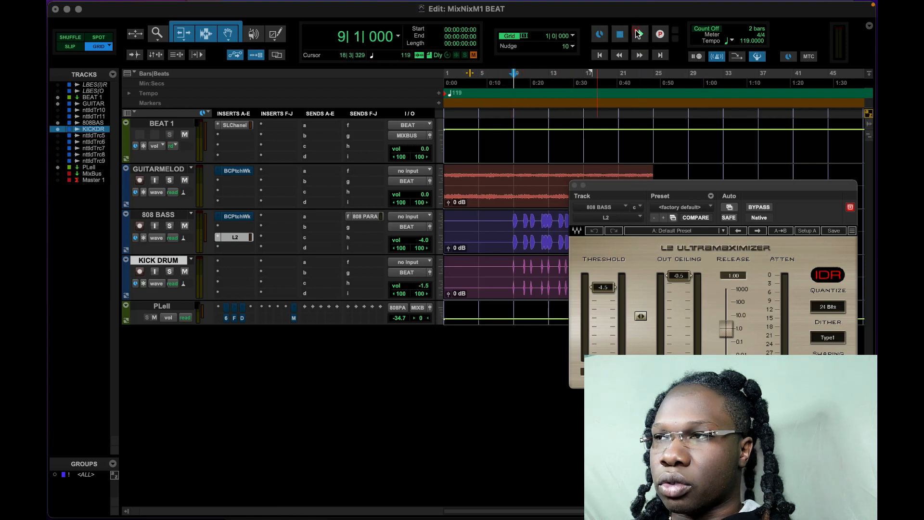
click(638, 33)
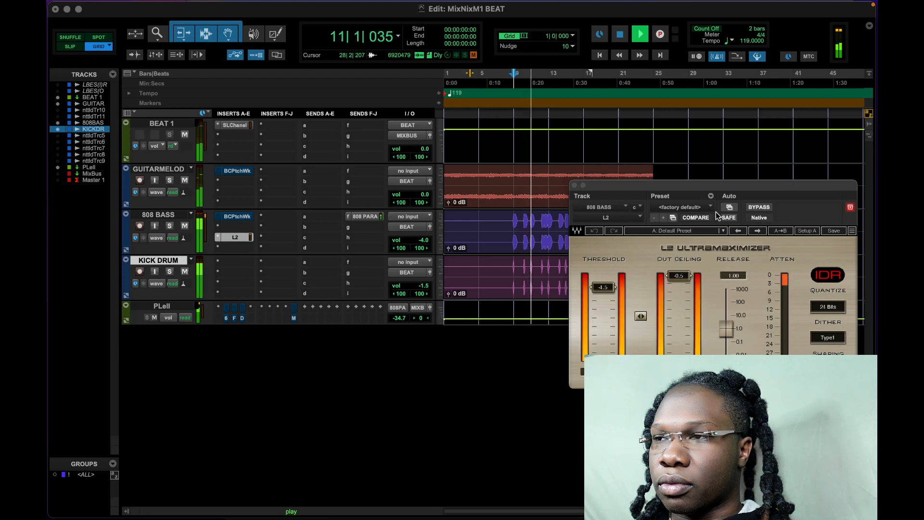
click(184, 271)
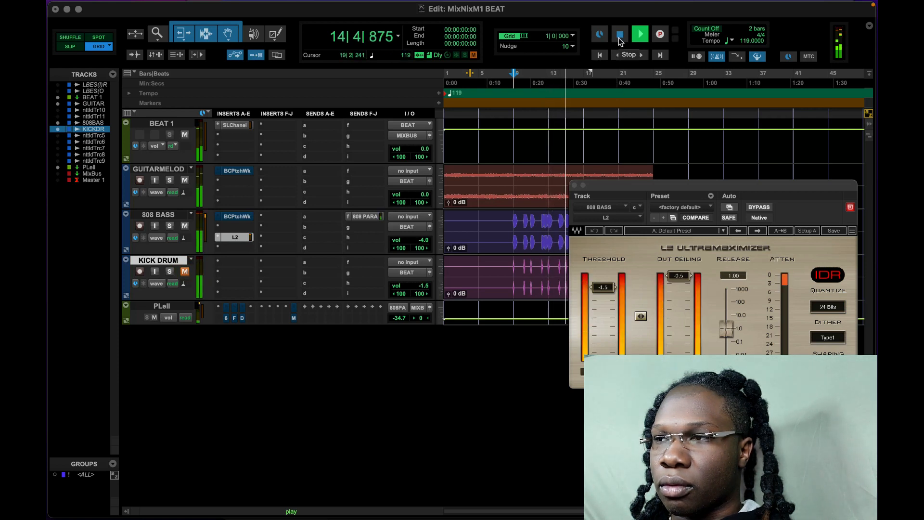
click(619, 38)
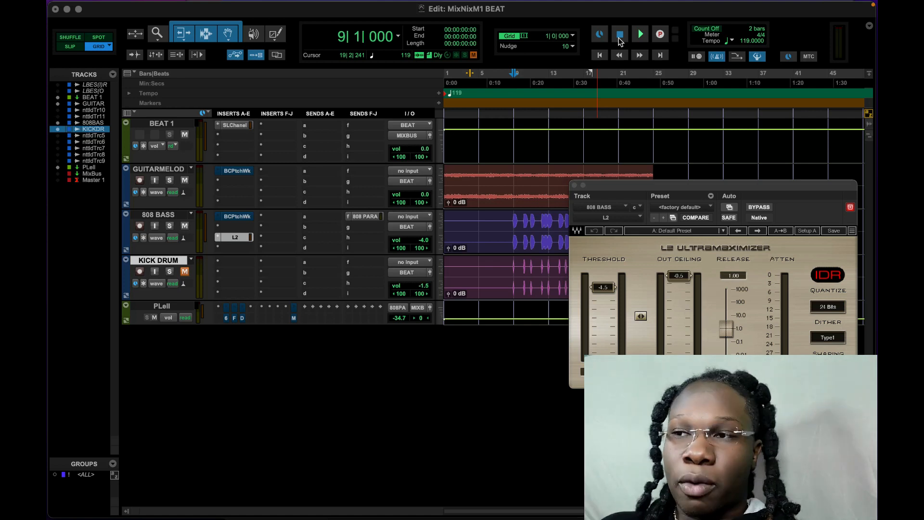
Open the Blue Cat's PatchWork insert on the 808 BASS track and arrange its windows to examine the Pro-Q 3 notches.
click(242, 216)
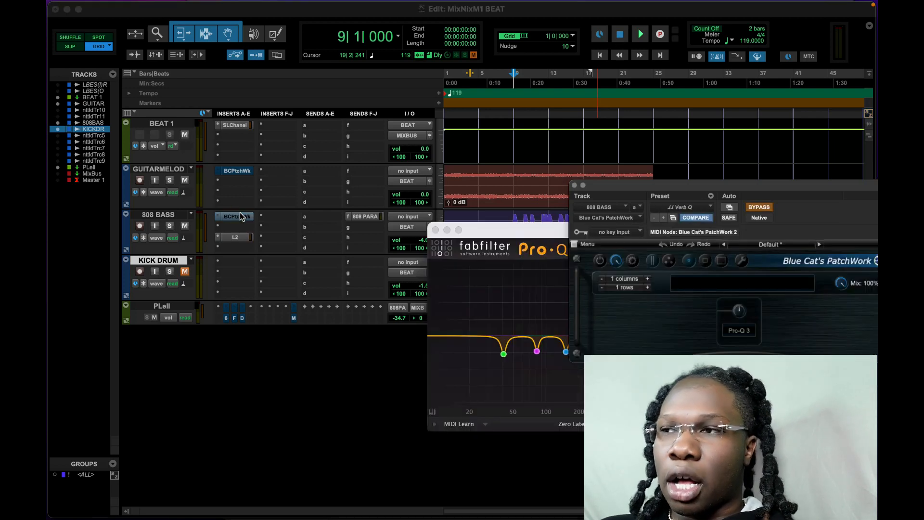
drag(663, 186, 495, 24)
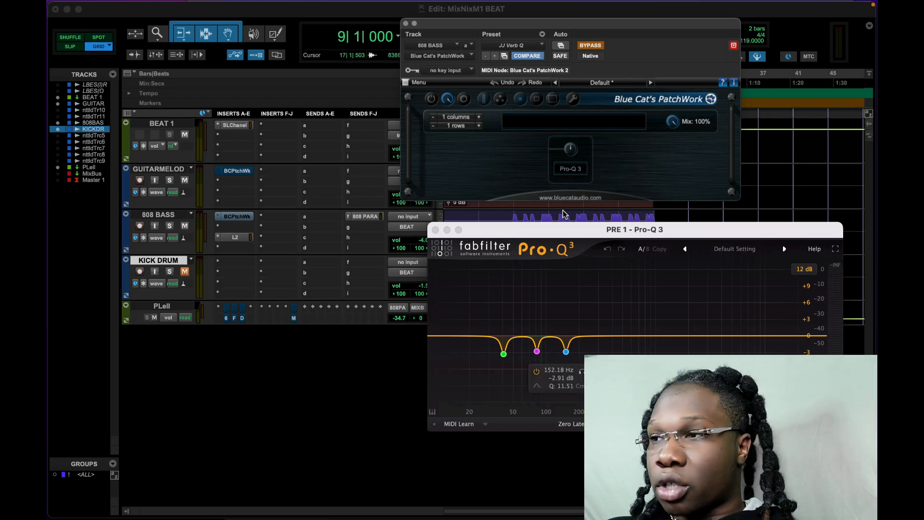
drag(564, 245, 523, 241)
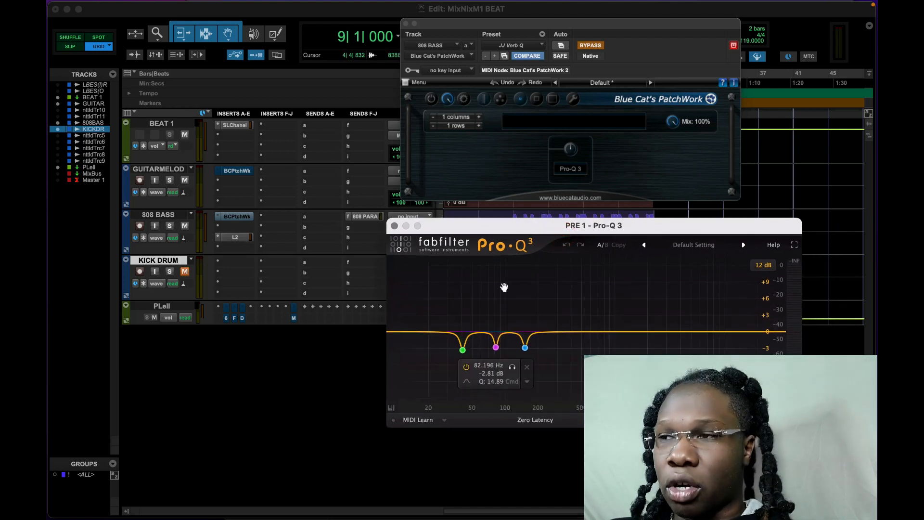
drag(561, 227, 554, 42)
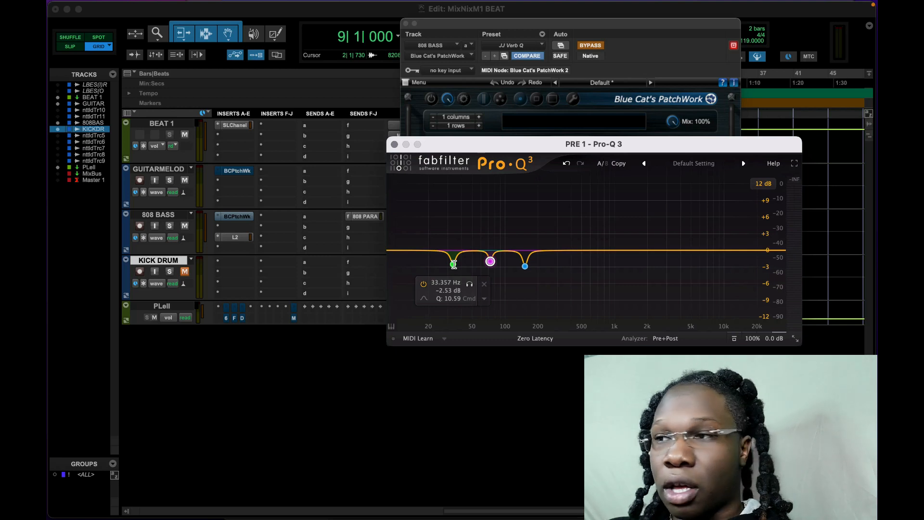
mouse_move(454, 265)
mouse_down()
mouse_move(456, 238)
mouse_move(435, 219)
mouse_move(439, 185)
mouse_move(460, 184)
mouse_move(447, 183)
mouse_move(454, 267)
mouse_up()
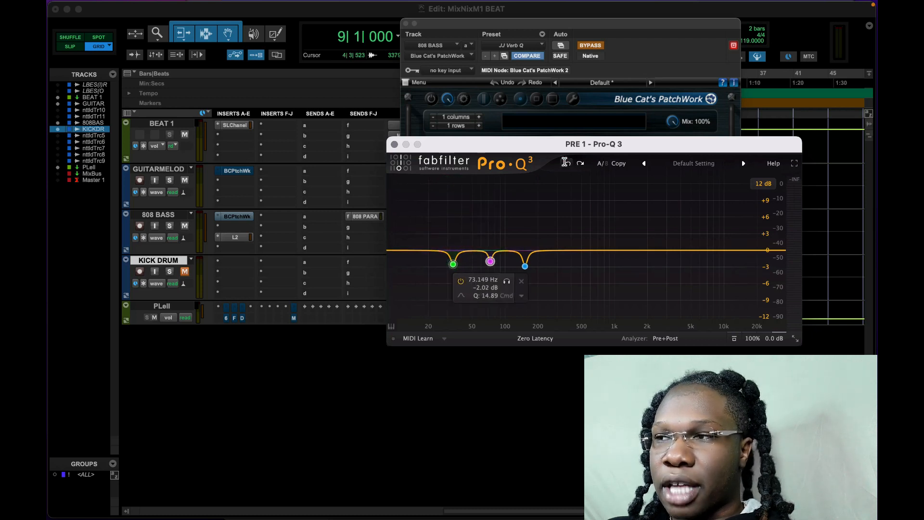
click(566, 163)
click(568, 162)
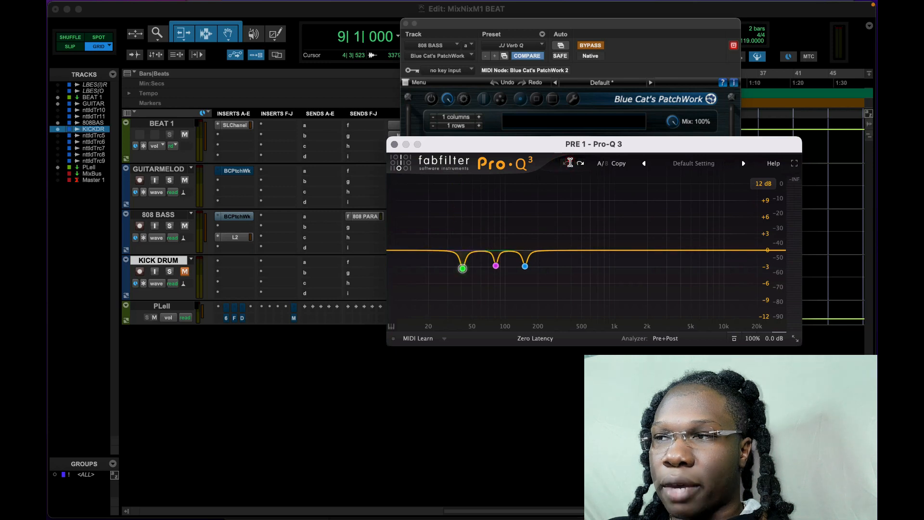
Move the Pro-Q 3 and PatchWork windows down to uncover the transport controls and the timeline.
mouse_move(452, 265)
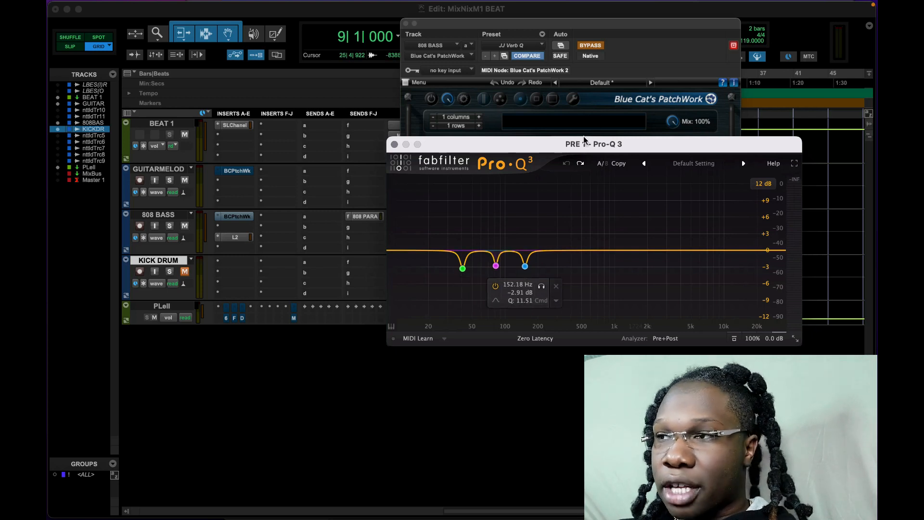
drag(584, 140, 520, 178)
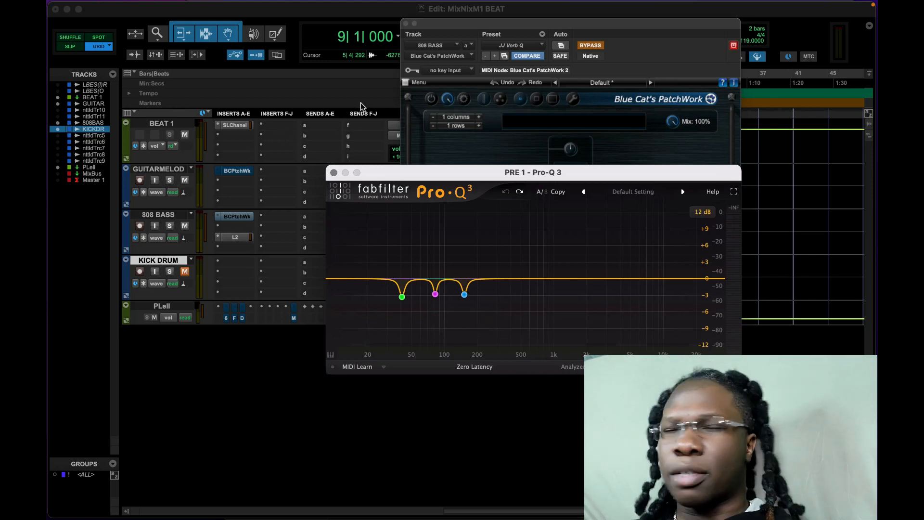
drag(447, 29, 448, 267)
drag(445, 172, 455, 265)
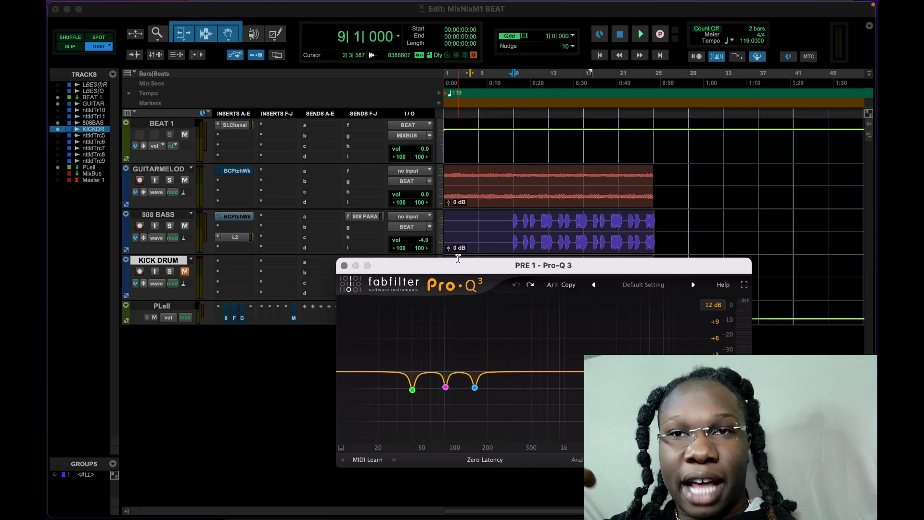
Play from bar 7 while comparing the 808 BASS PatchWork EQ bypassed and active, leave it active, stop playback, and bring Pro-Q 3 forward.
click(500, 83)
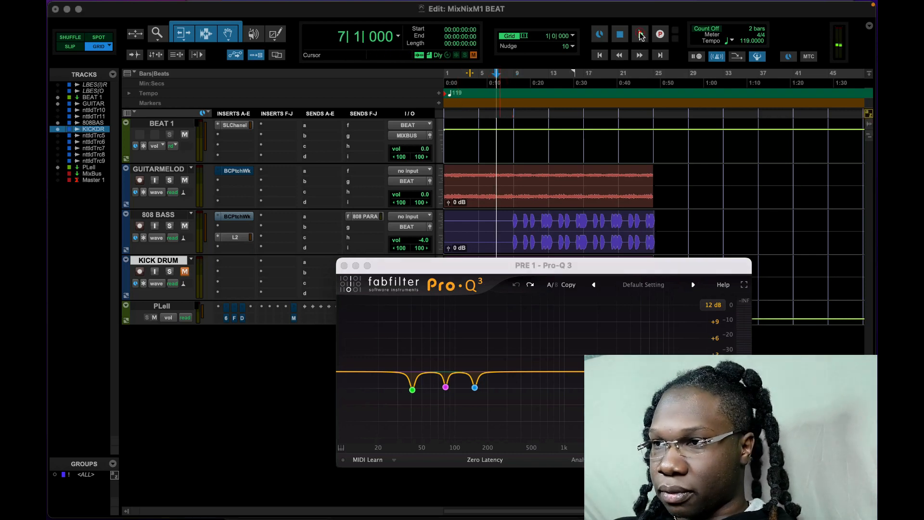
click(641, 34)
drag(490, 262, 476, 370)
click(595, 297)
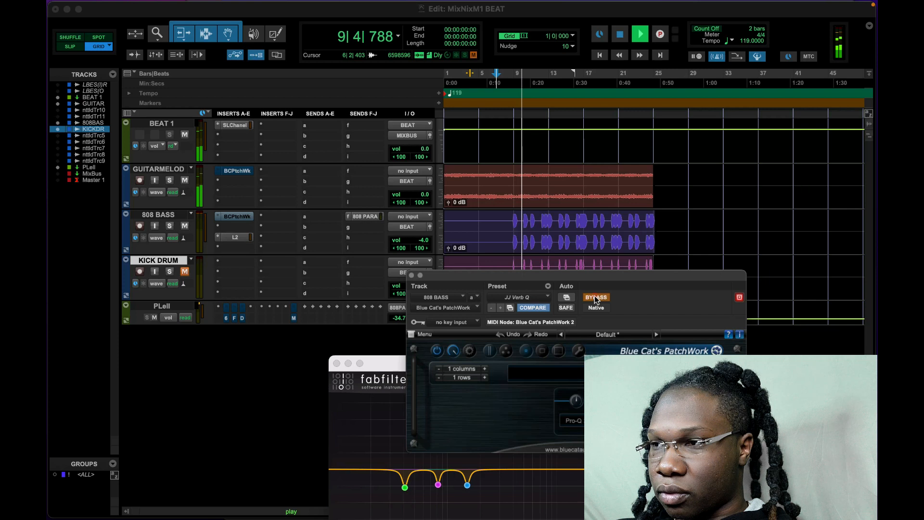
click(596, 297)
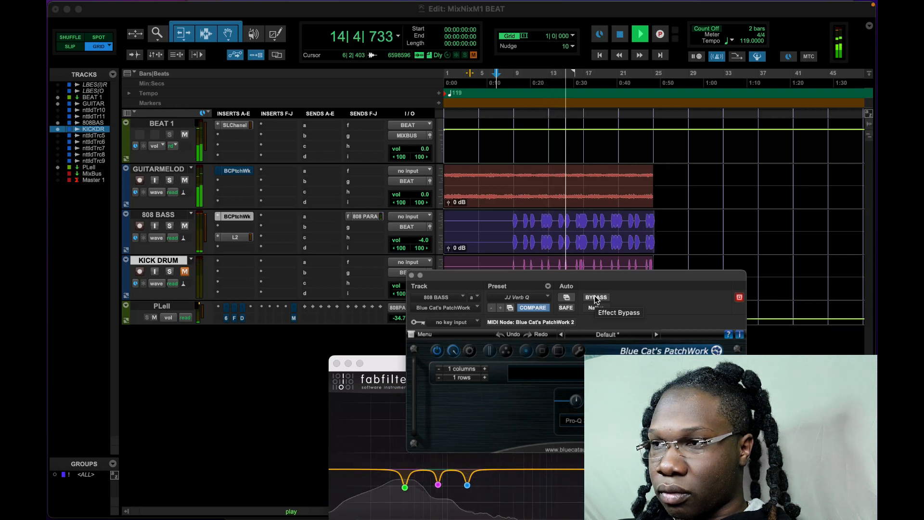
click(596, 298)
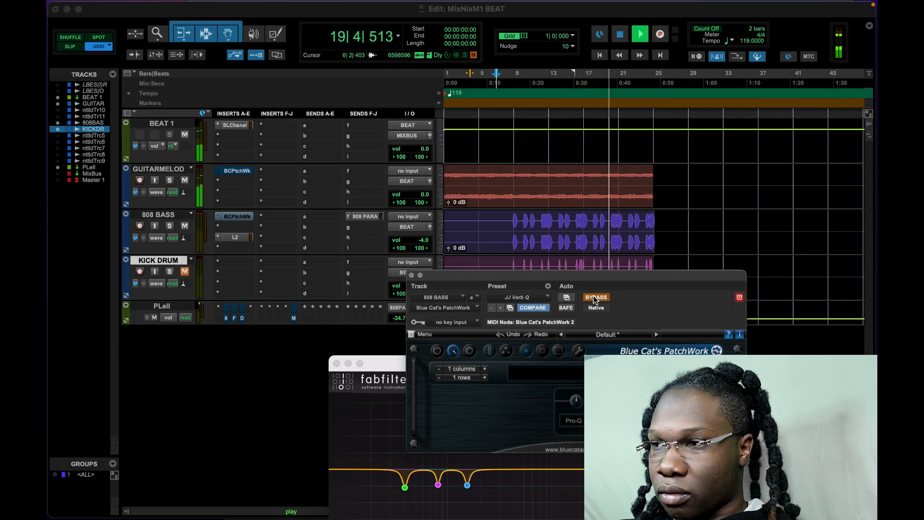
click(595, 298)
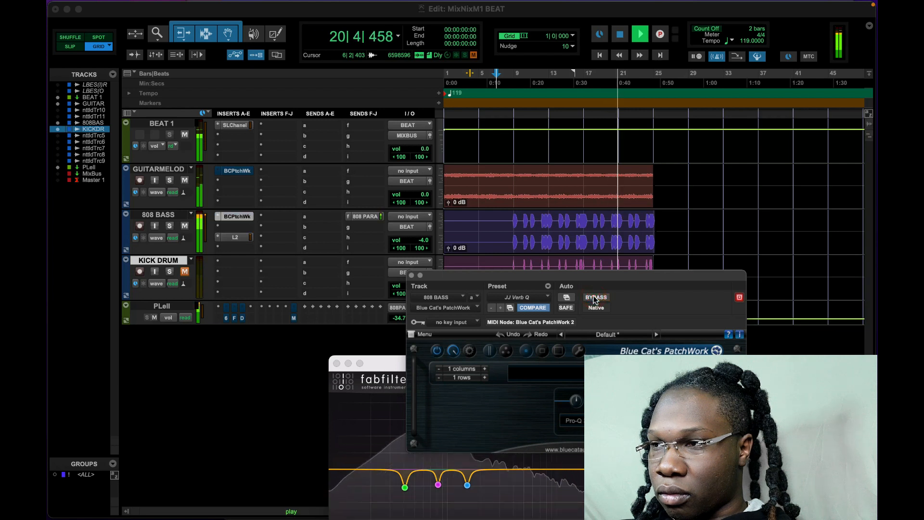
click(621, 35)
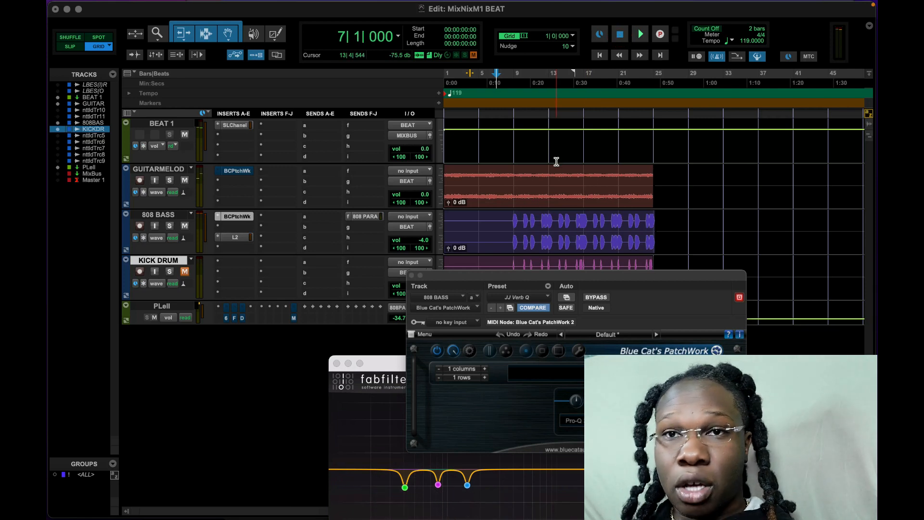
drag(377, 364, 393, 213)
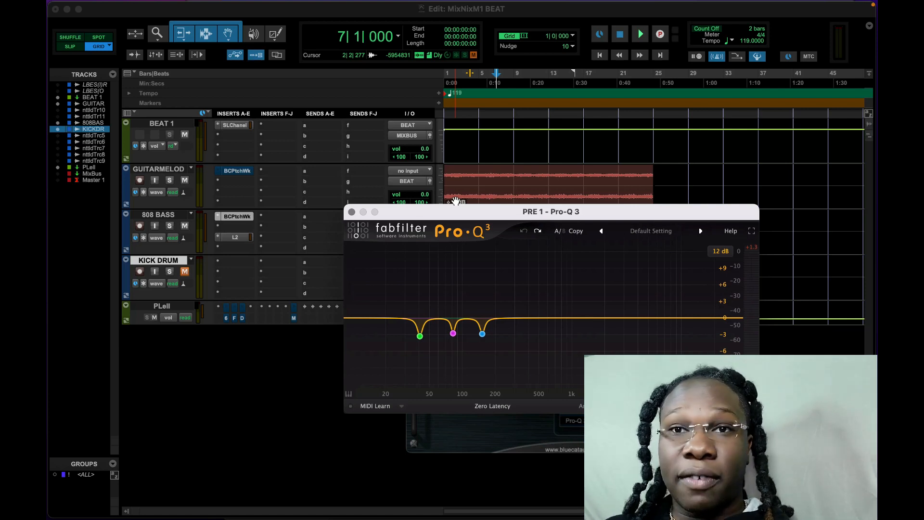
Play the beat from bar 8 and move the Pro-Q 3 window down to uncover the 808 BASS PatchWork bypass control.
drag(461, 218, 464, 313)
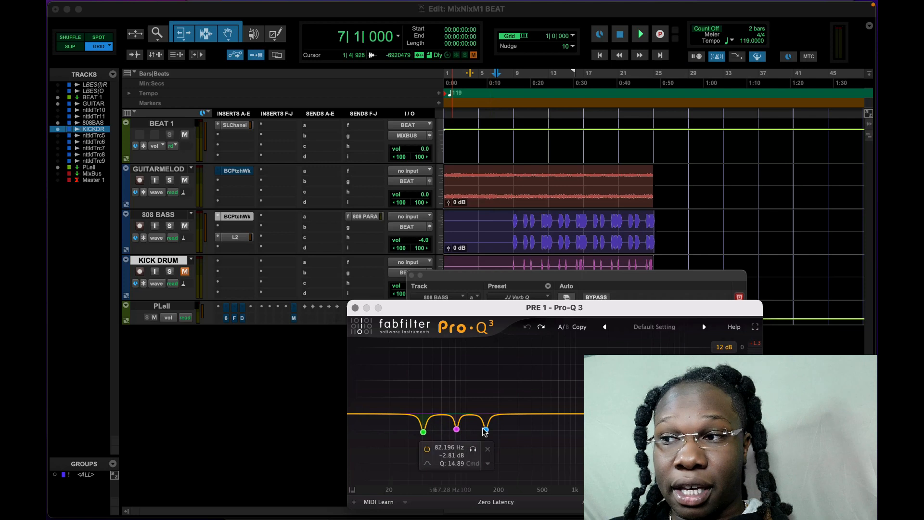
mouse_move(485, 431)
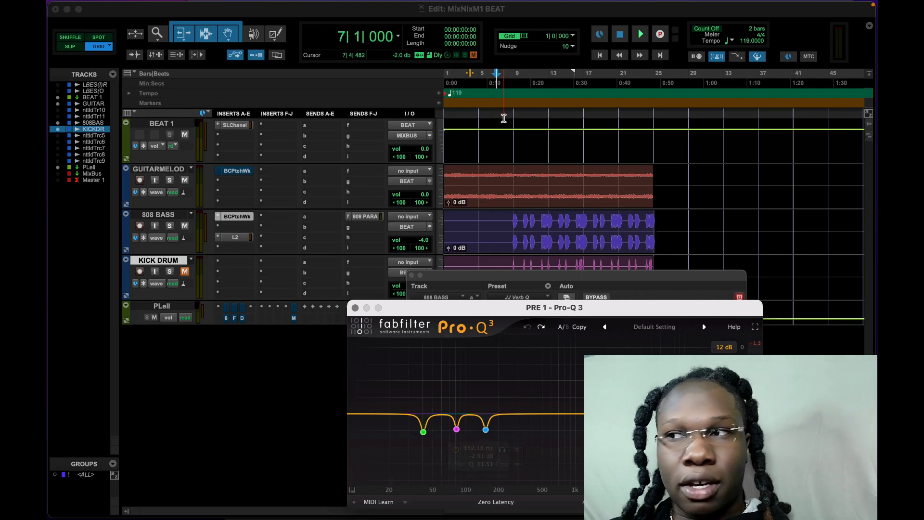
click(508, 83)
click(639, 35)
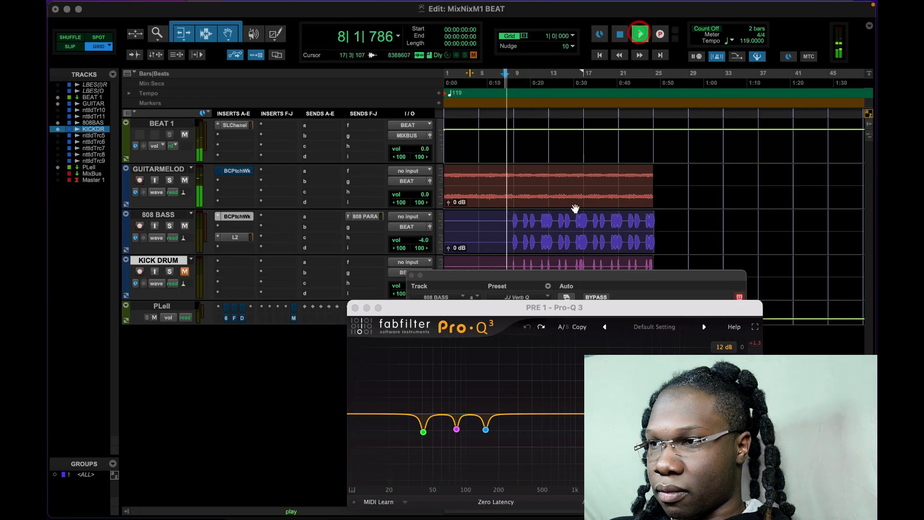
drag(539, 307, 542, 296)
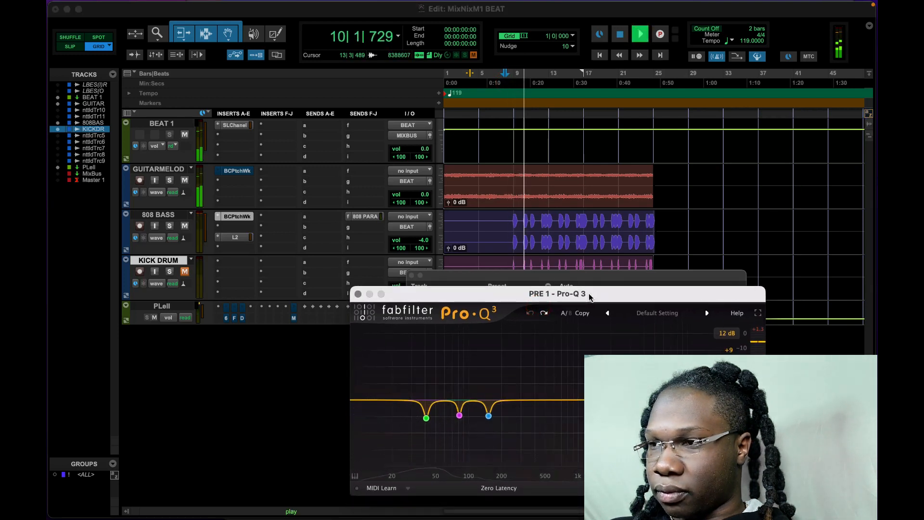
drag(591, 296, 599, 346)
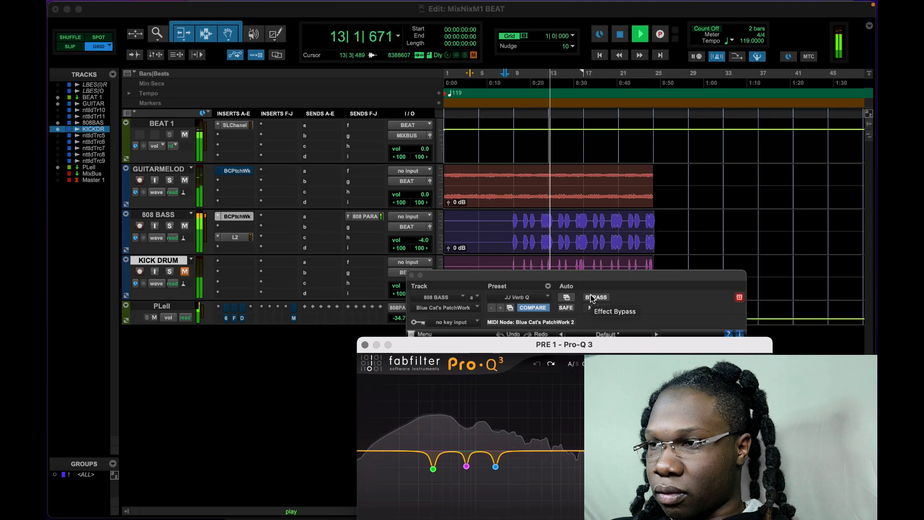
Compare the 808 BASS PatchWork EQ bypassed and active several times during playback, keeping the Pro-Q 3 notches in view.
click(592, 298)
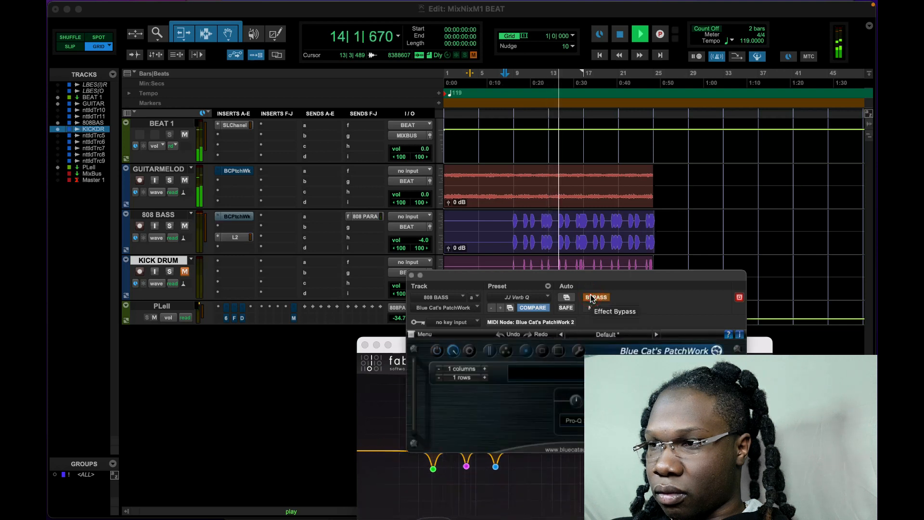
click(578, 468)
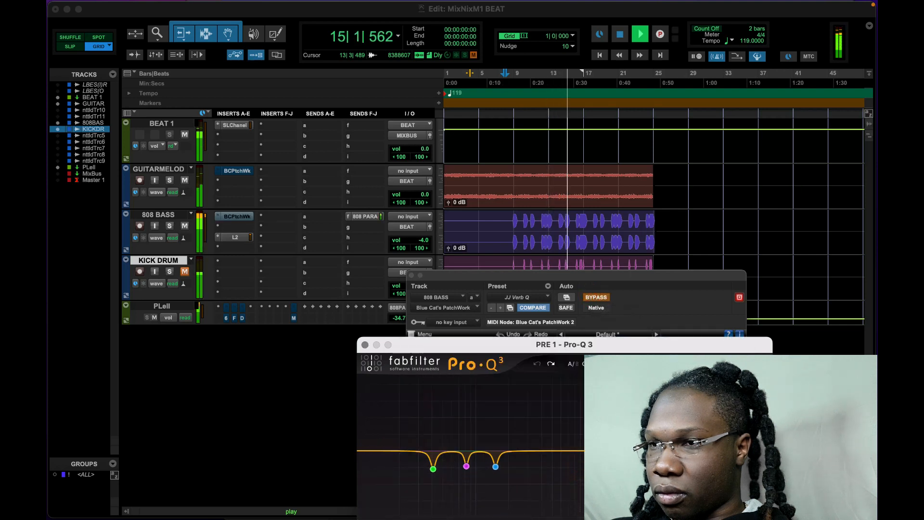
click(600, 296)
click(599, 296)
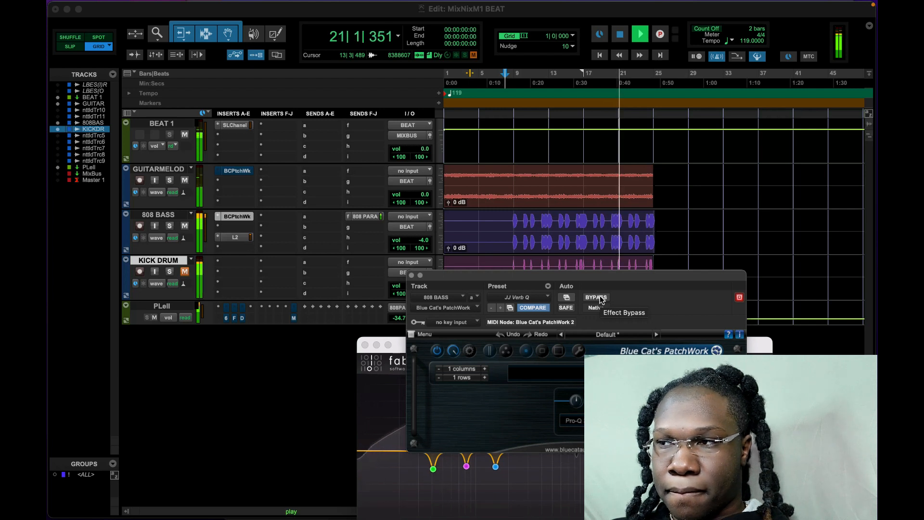
click(600, 297)
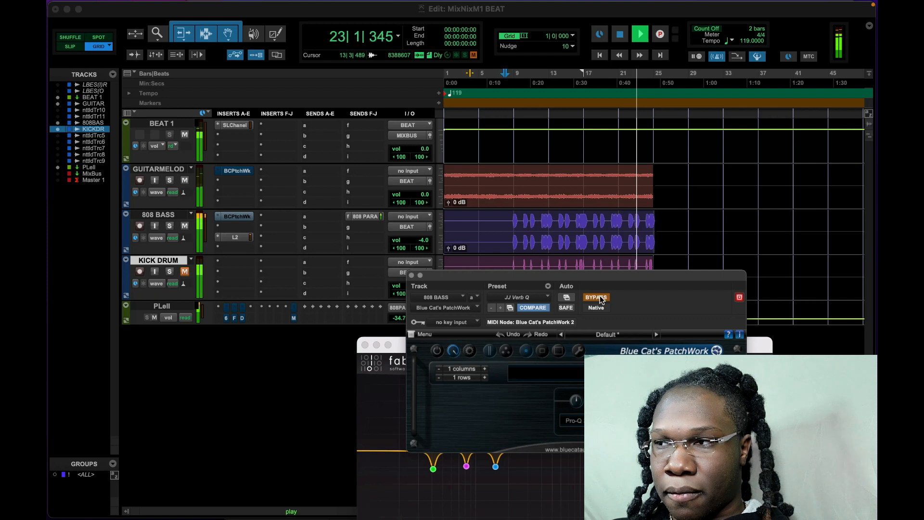
click(600, 297)
click(599, 297)
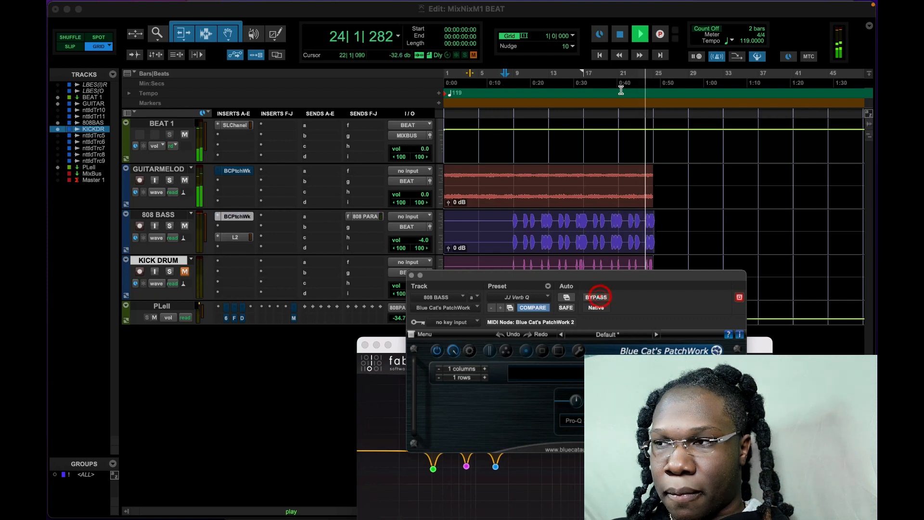
Stop playback with the 808 BASS PatchWork EQ left active and close its plug-in window.
click(600, 297)
click(620, 35)
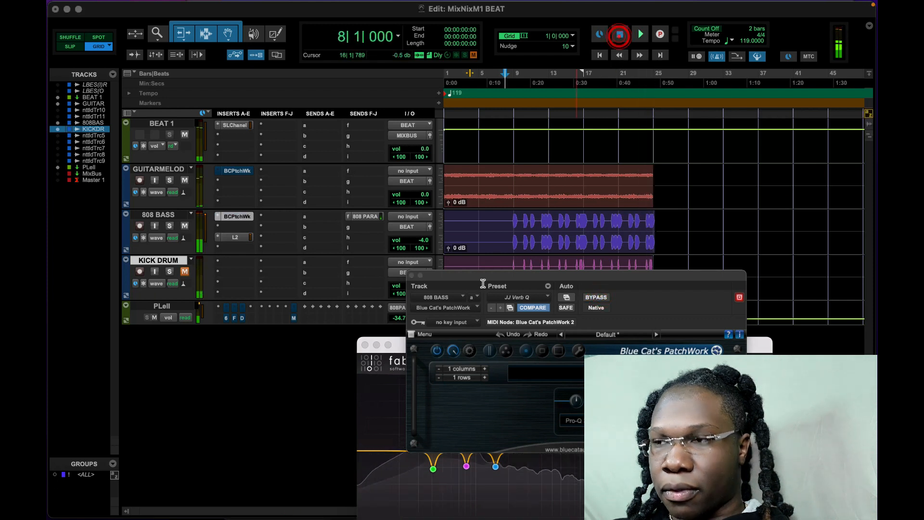
click(412, 275)
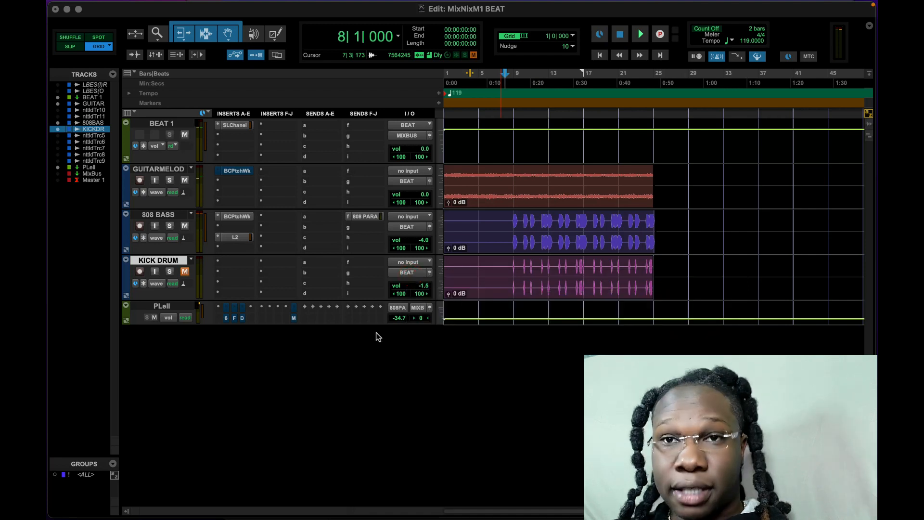